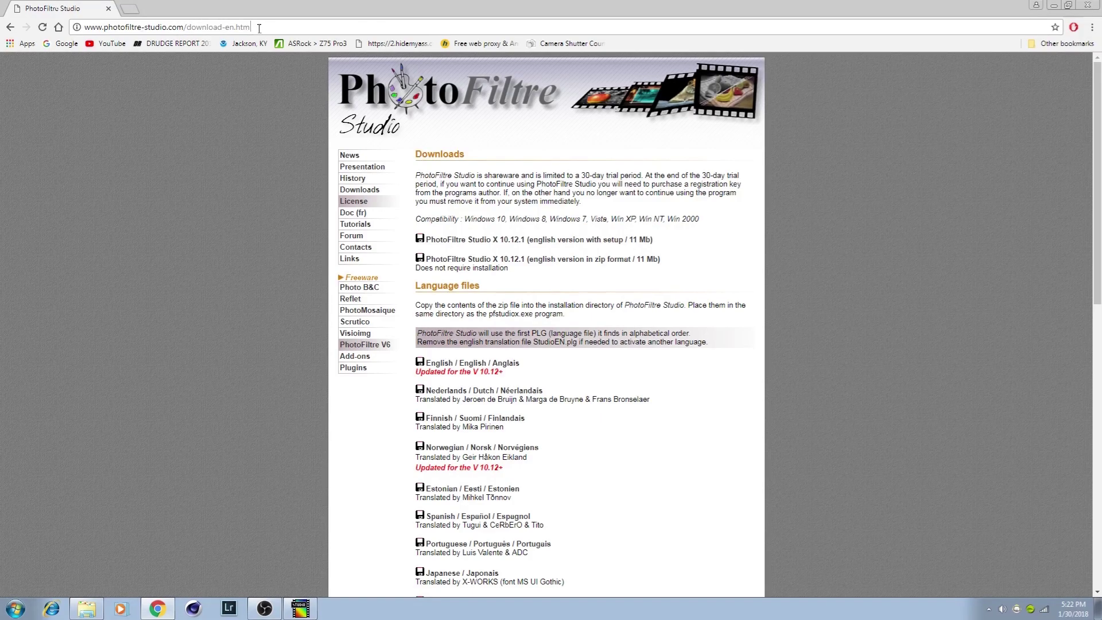
- Select the PhotoFiltre Studio download page's web address in Chrome's address bar
{"action": "left_click_drag", "start_coordinate": [259, 29], "coordinate": [92, 35]}
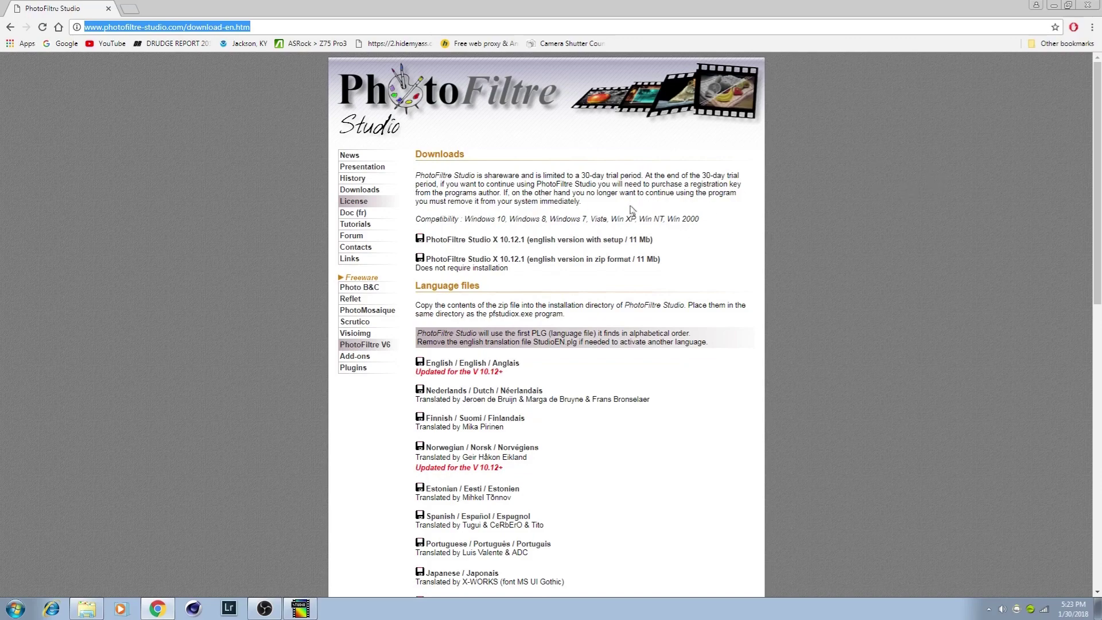
- Switch to PhotoFiltre Studio X and open IMG_6056.JPG from the Desktop
{"action": "key", "text": "alt+Tab"}
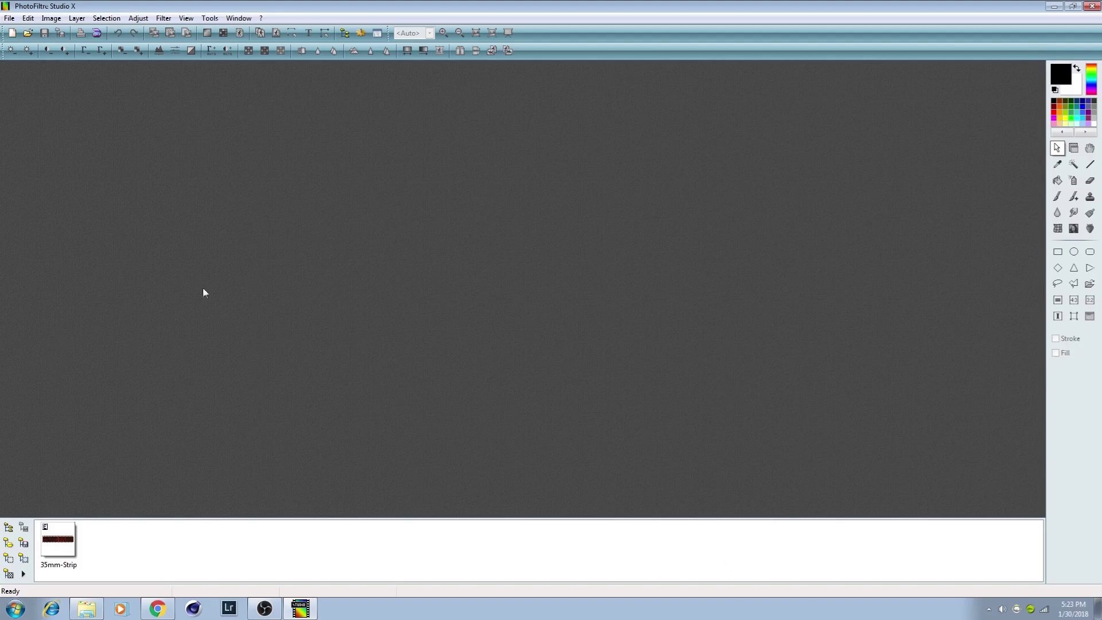
{"action": "left_click", "coordinate": [9, 17]}
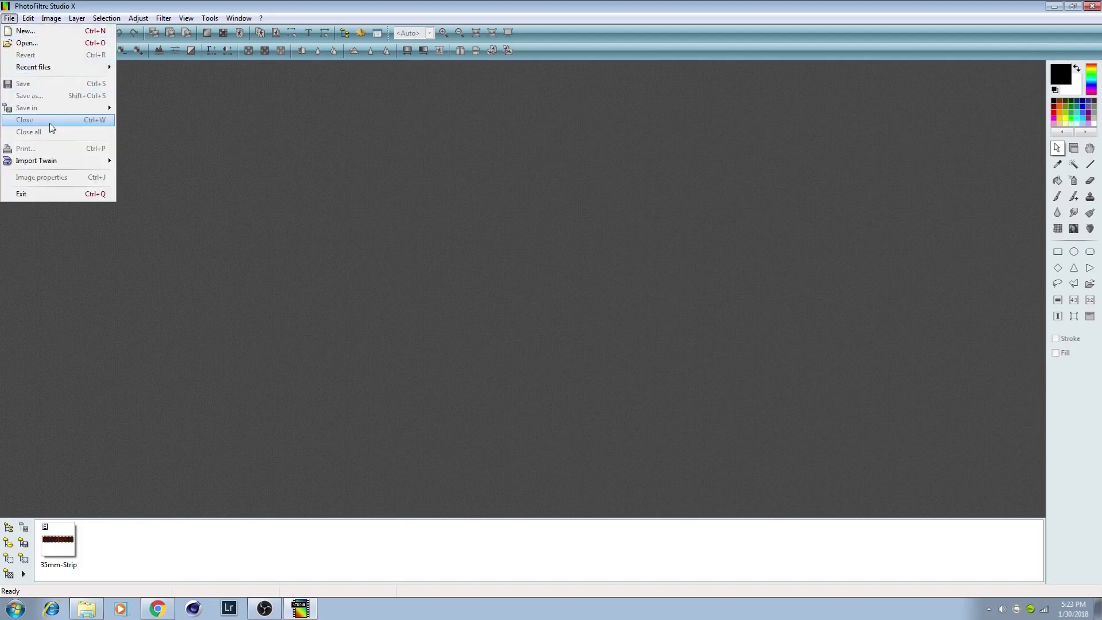
{"action": "left_click", "coordinate": [36, 44]}
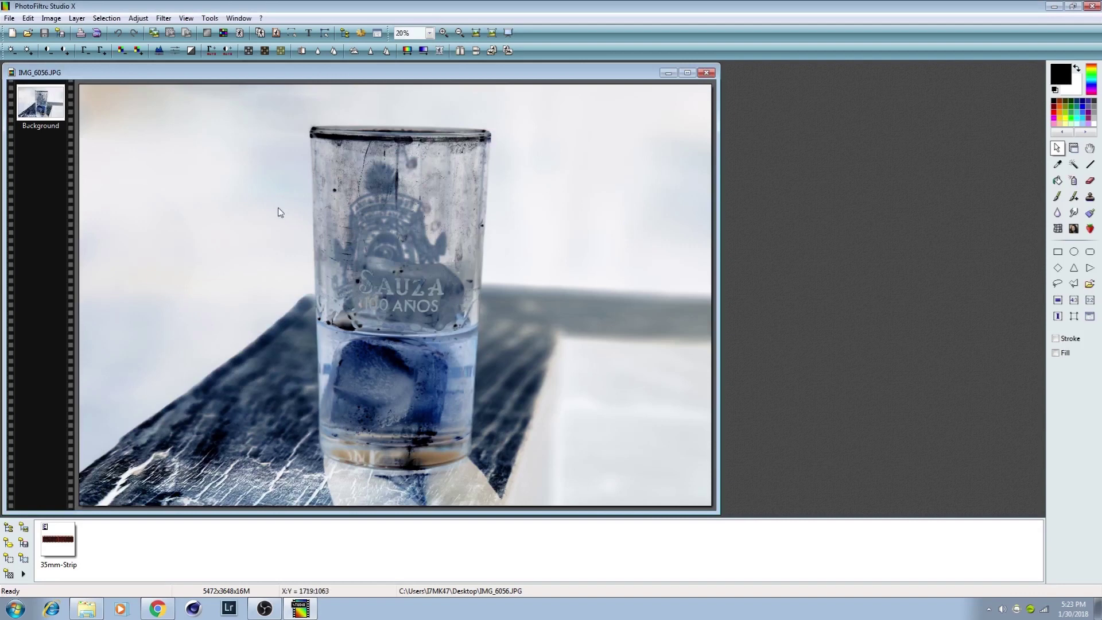
{"action": "left_click", "coordinate": [460, 33]}
- Zoom the negative IMG_6056.JPG photo in to 25%, leaving the zoom list at 25%
{"action": "left_click", "coordinate": [445, 33]}
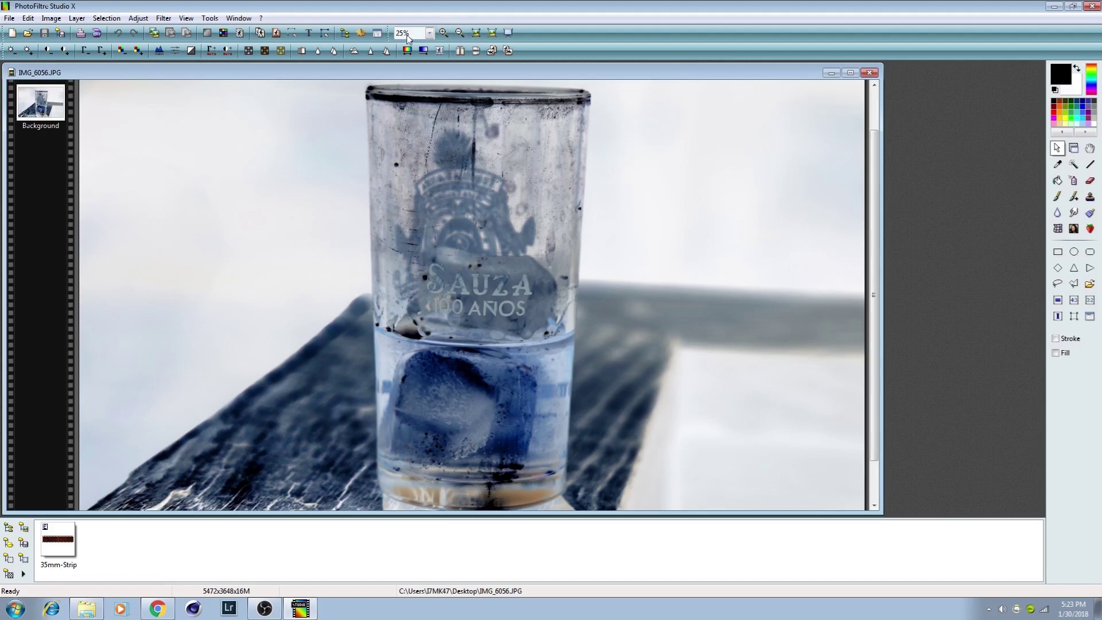
{"action": "left_click", "coordinate": [429, 34]}
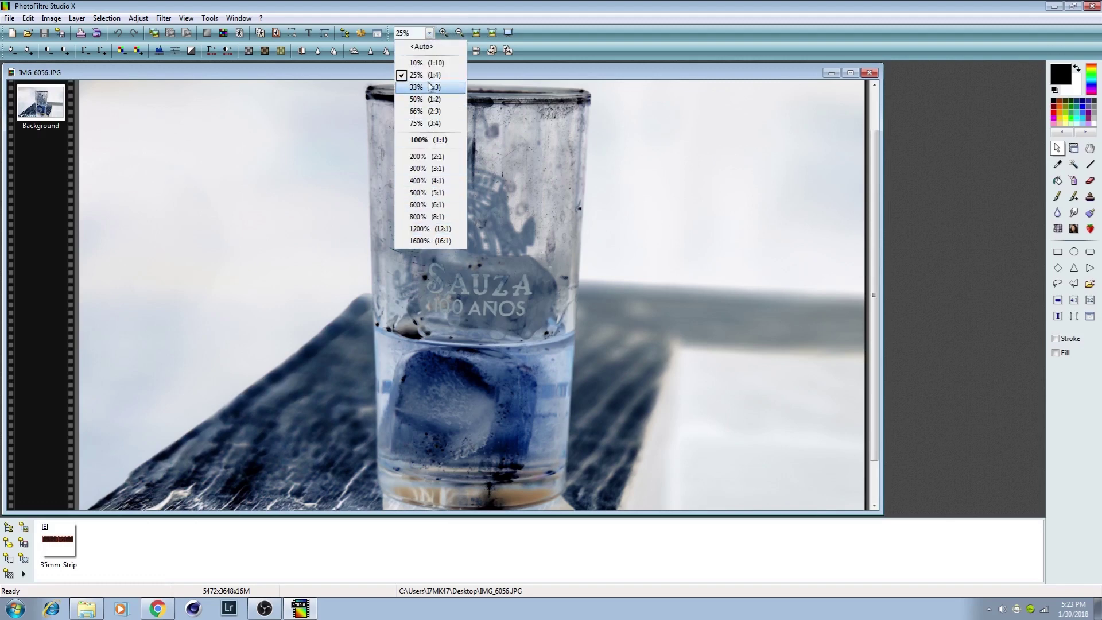
{"action": "left_click", "coordinate": [430, 16]}
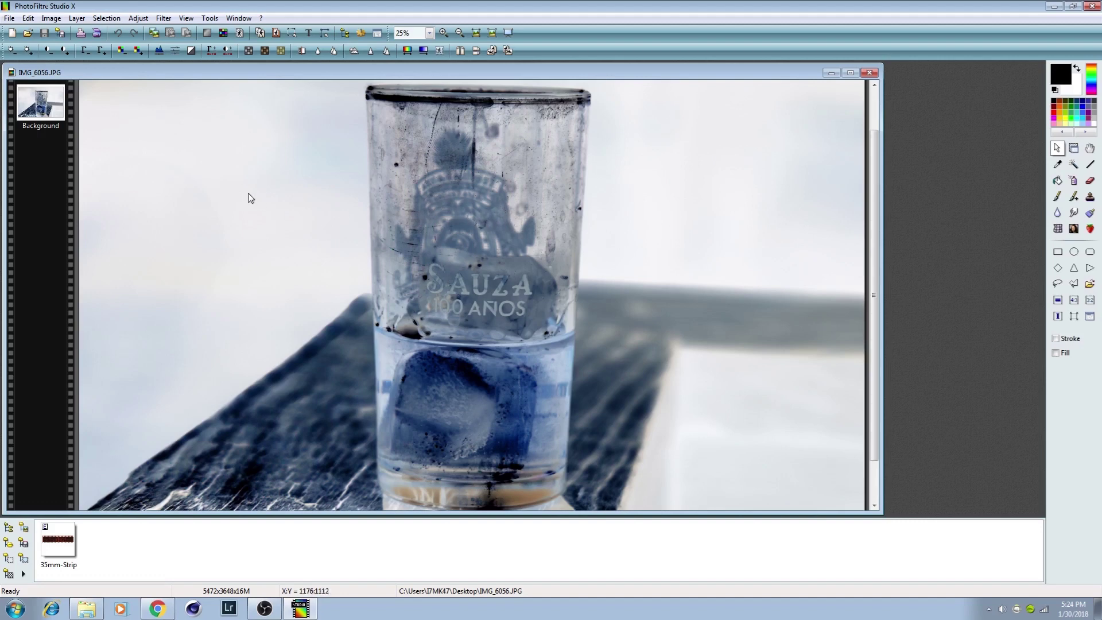
- Apply Adjust > Negative to the photo, then save the positive image with Save as
{"action": "left_click", "coordinate": [140, 19]}
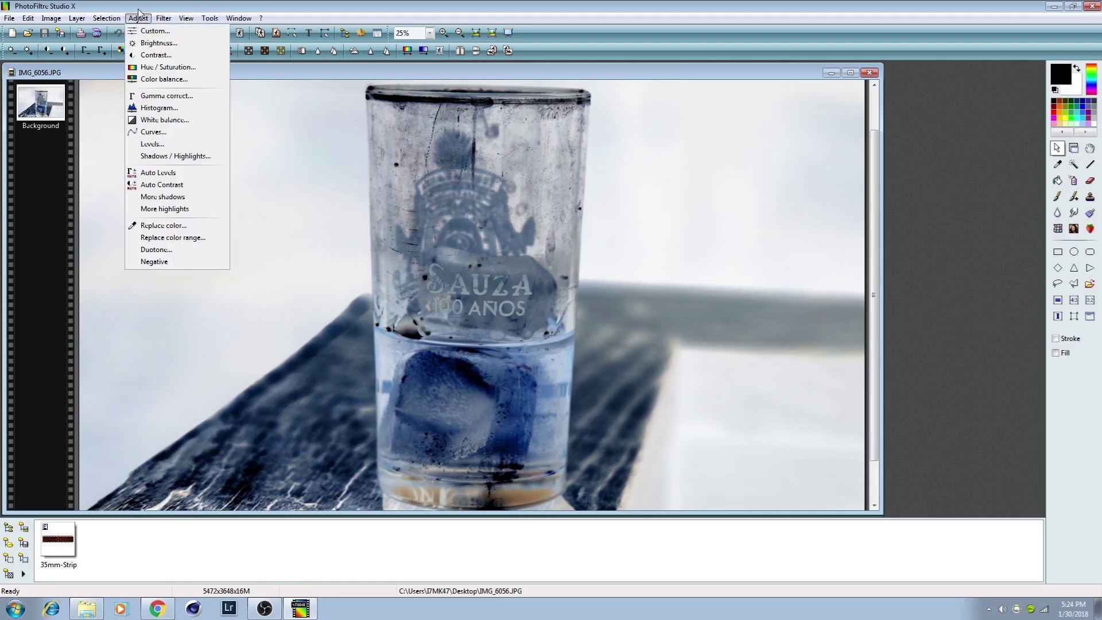
{"action": "left_click", "coordinate": [157, 264]}
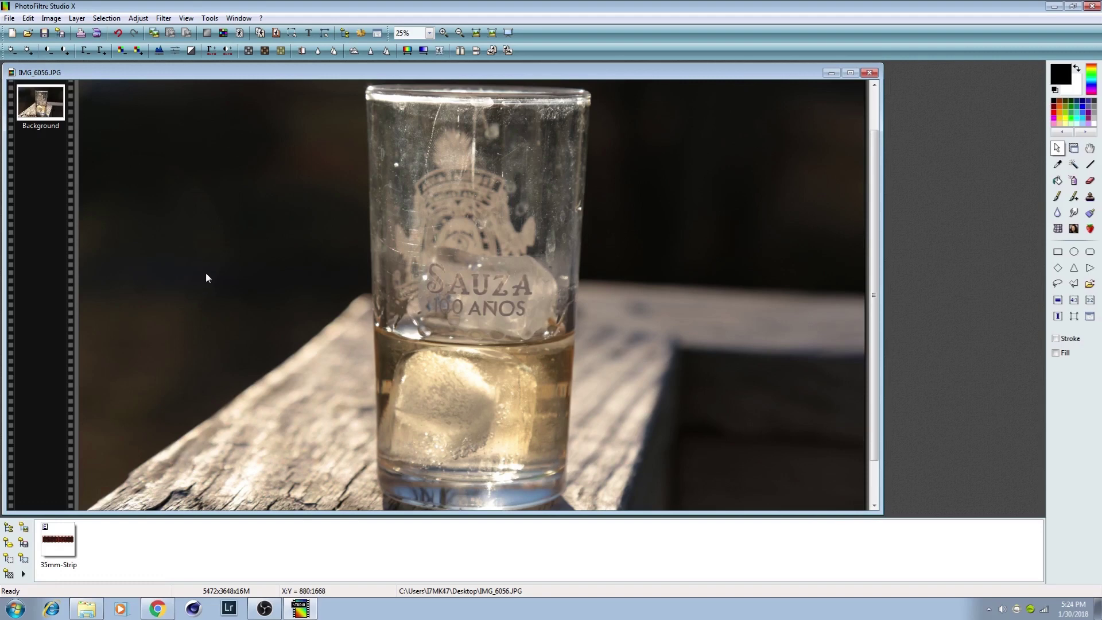
{"action": "left_click", "coordinate": [9, 19]}
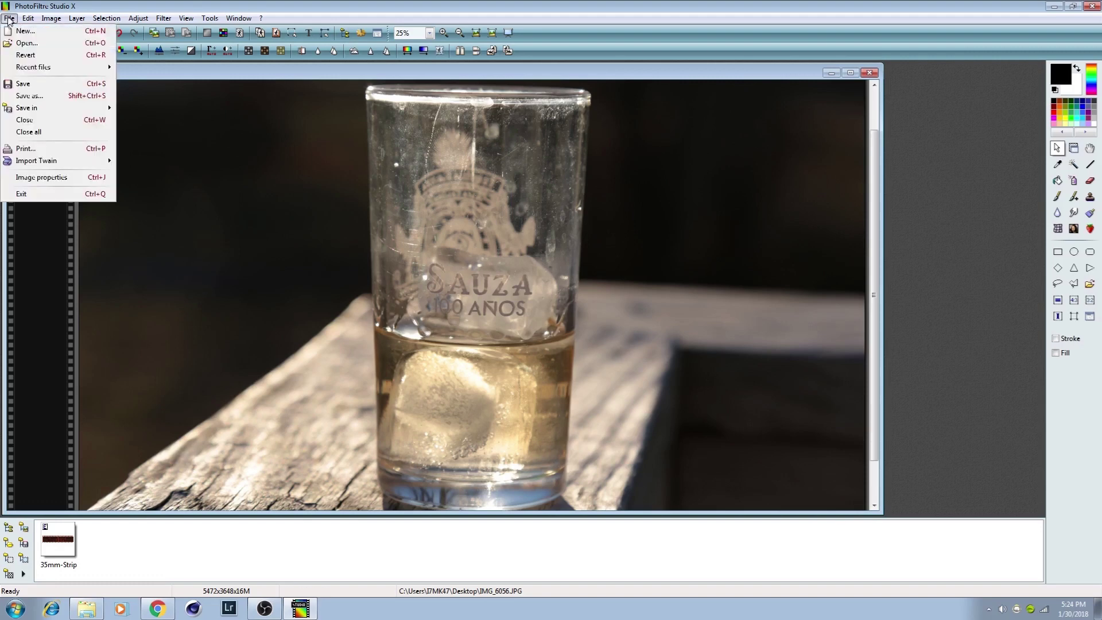
{"action": "left_click", "coordinate": [42, 96]}
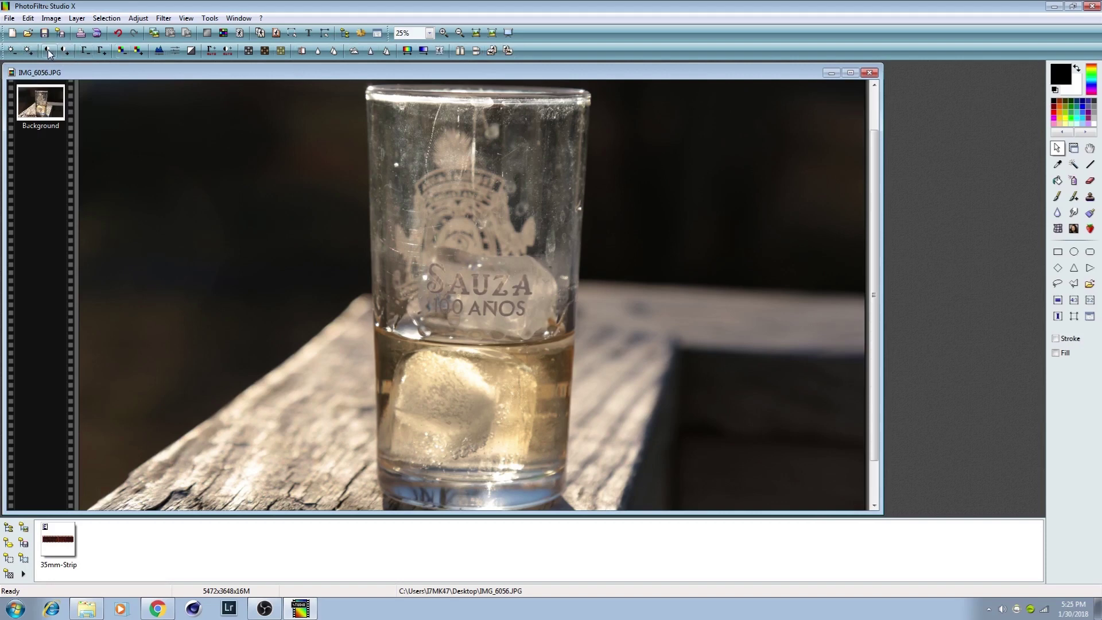
- Lower brightness two steps then raise it two, and lower contrast twice then raise it once
{"action": "left_click", "coordinate": [11, 51]}
{"action": "left_click", "coordinate": [11, 51]}
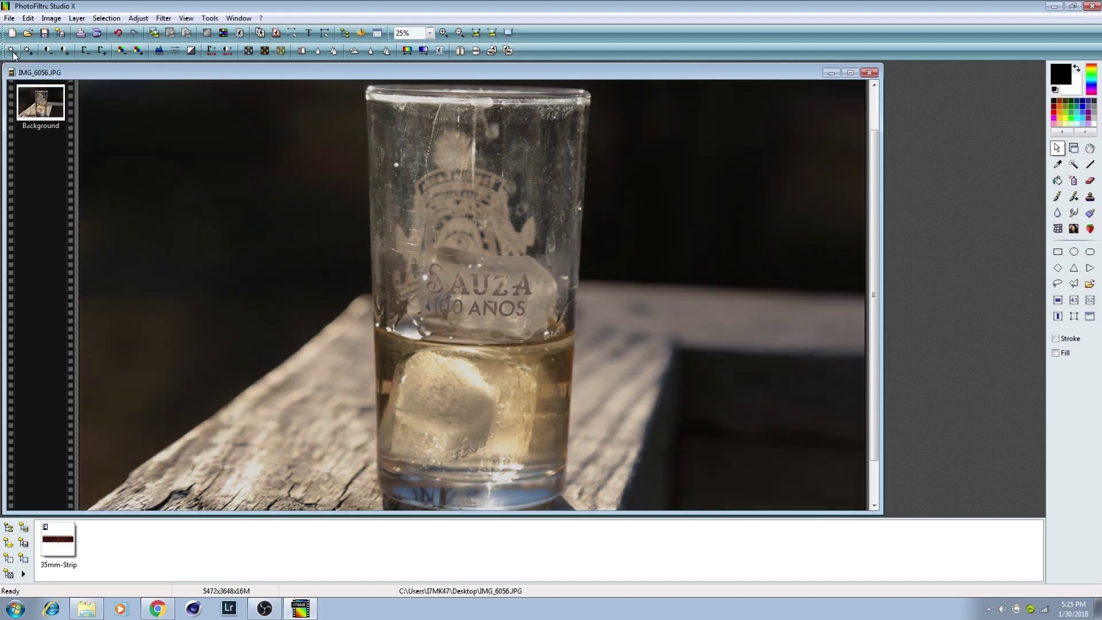
{"action": "left_click", "coordinate": [28, 51]}
{"action": "left_click", "coordinate": [28, 51]}
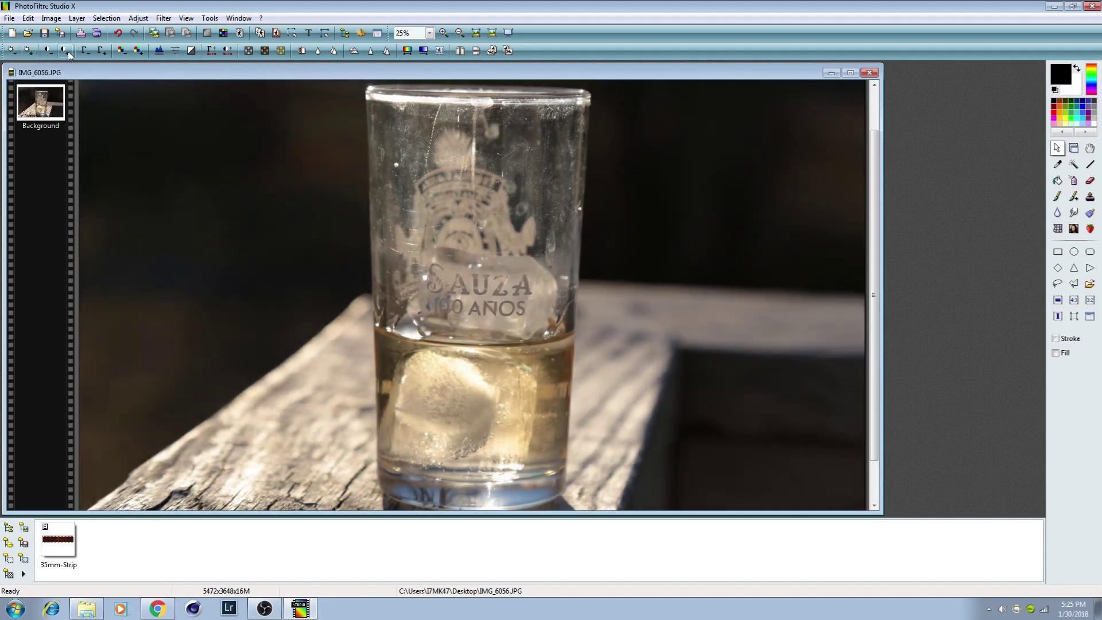
{"action": "left_click", "coordinate": [49, 52]}
{"action": "left_click", "coordinate": [49, 53]}
{"action": "left_click", "coordinate": [64, 51]}
{"action": "left_click", "coordinate": [64, 51]}
- Lower gamma two steps and raise it one, then boost saturation and warm the colours
{"action": "left_click", "coordinate": [85, 53]}
{"action": "left_click", "coordinate": [85, 53]}
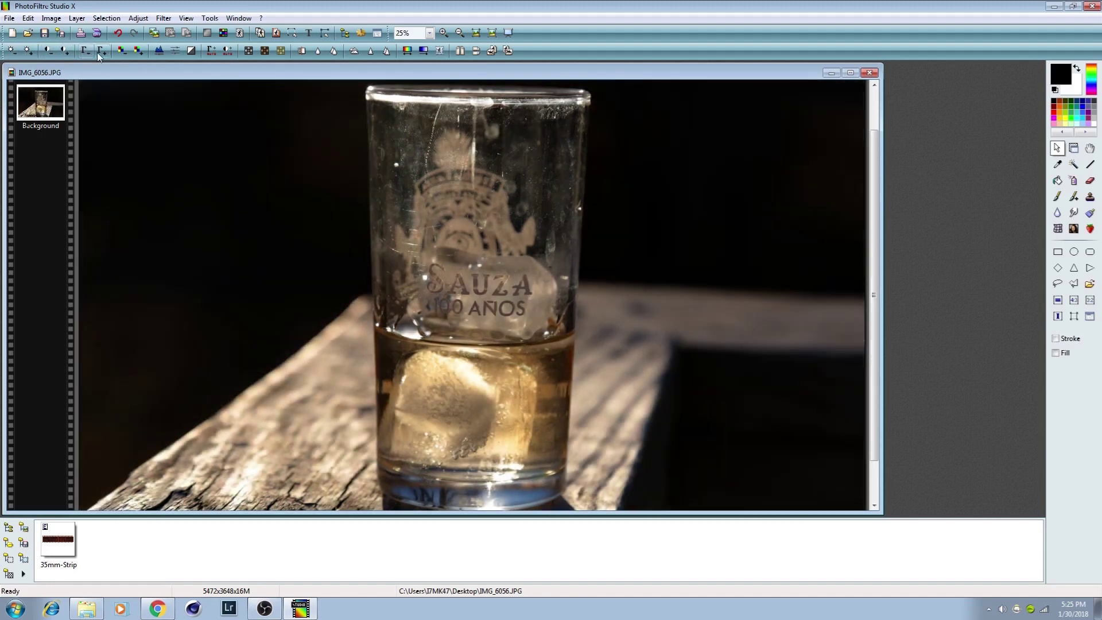
{"action": "left_click", "coordinate": [101, 51]}
{"action": "left_click", "coordinate": [101, 51]}
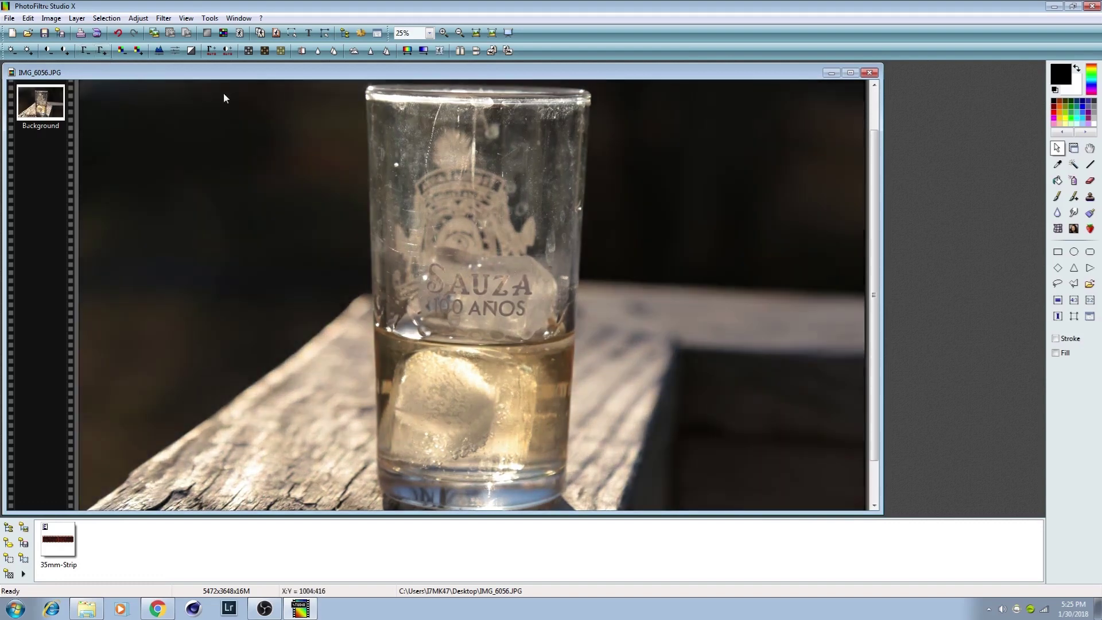
{"action": "left_click", "coordinate": [122, 50]}
{"action": "left_click", "coordinate": [138, 51]}
{"action": "left_click", "coordinate": [138, 19]}
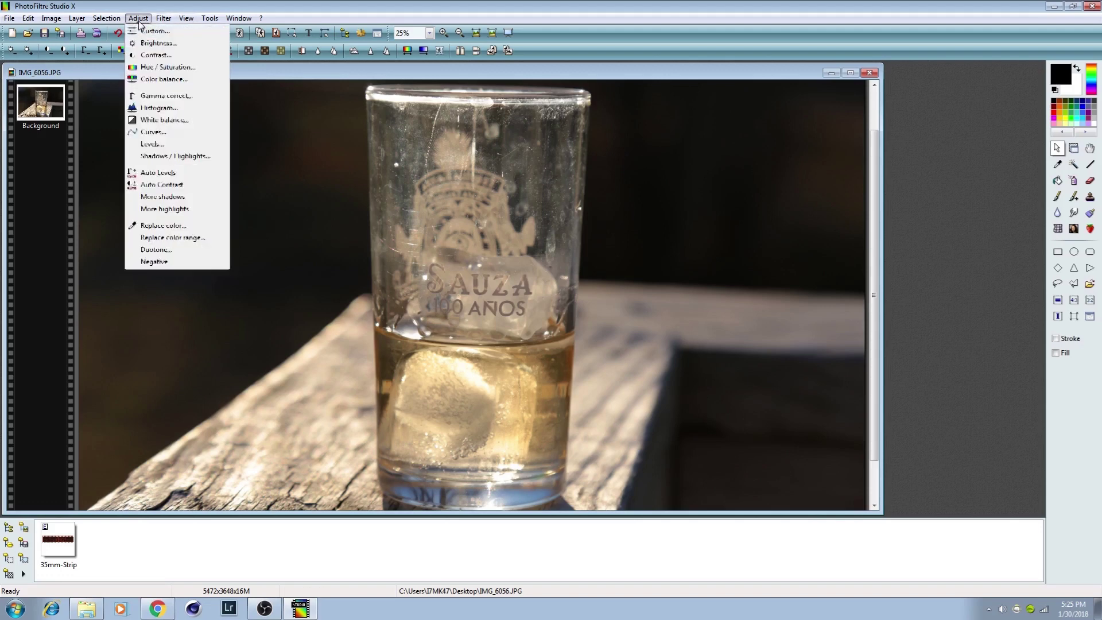
{"action": "left_click", "coordinate": [190, 155]}
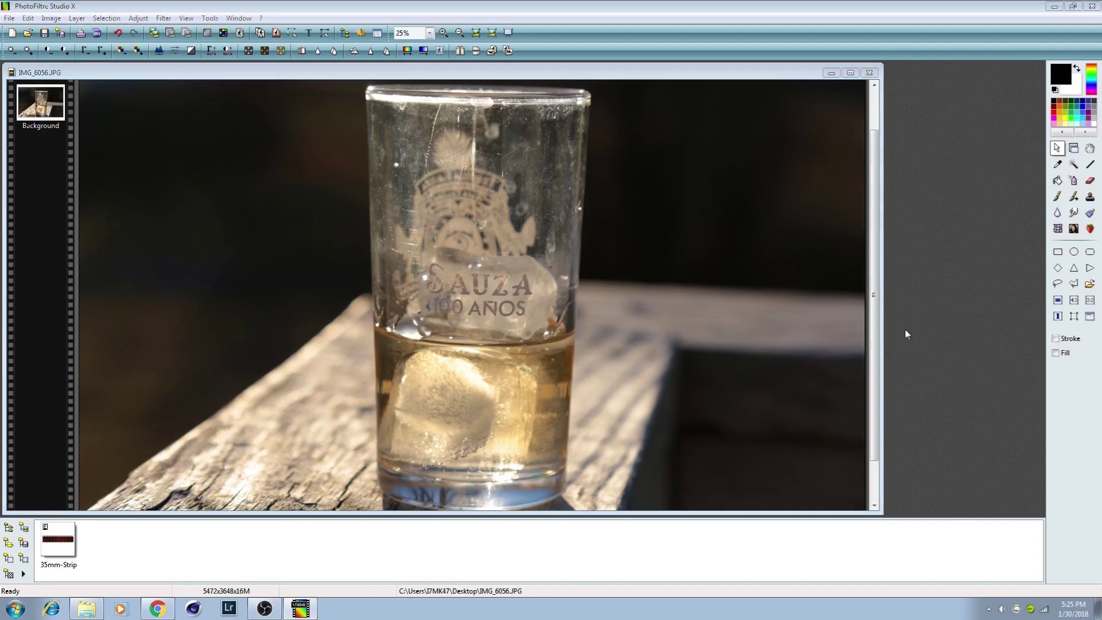
{"action": "key", "text": "Return"}
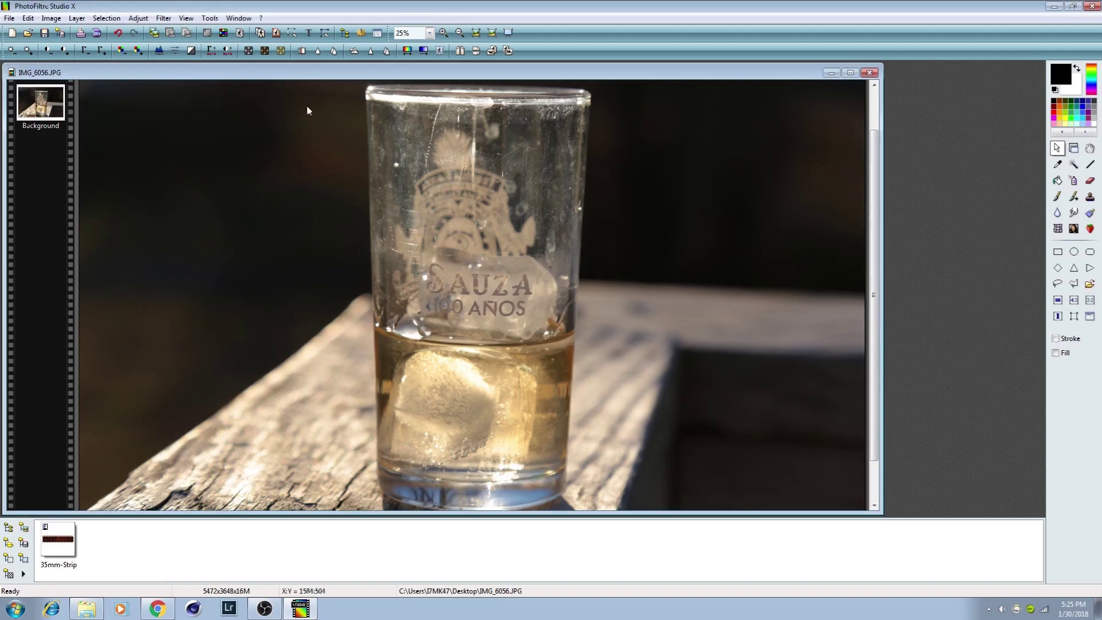
{"action": "left_click", "coordinate": [138, 18]}
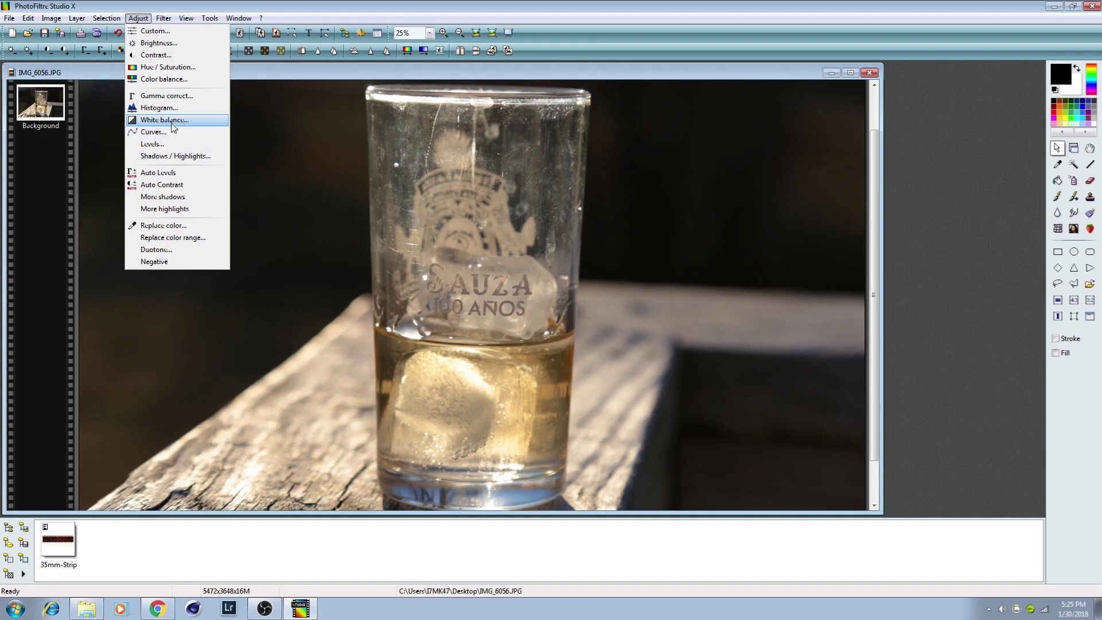
{"action": "left_click", "coordinate": [183, 249]}
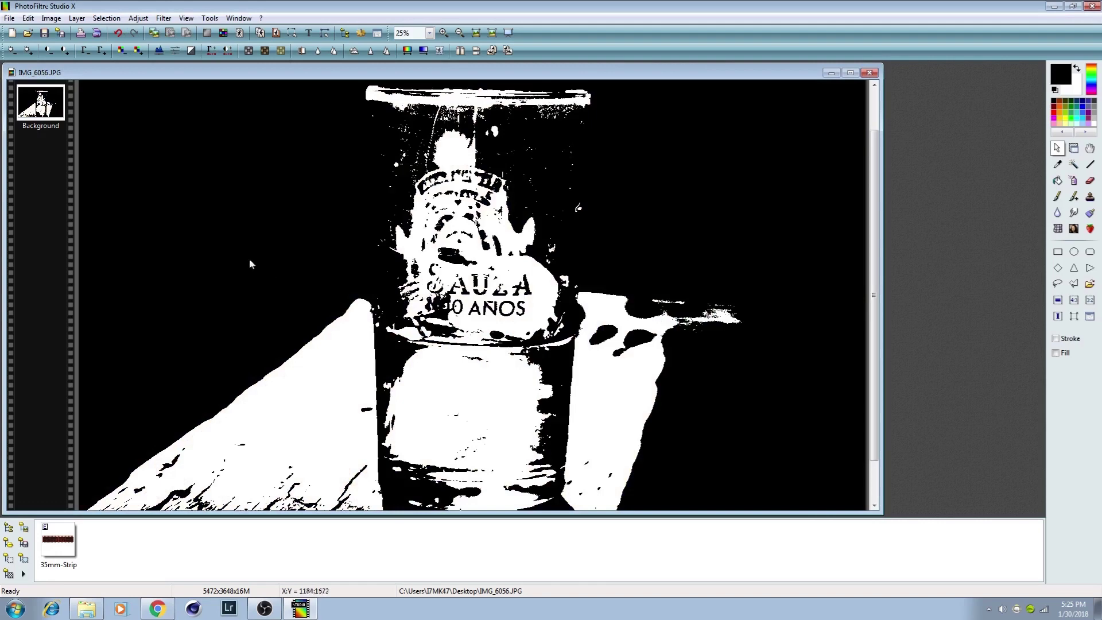
{"action": "left_click", "coordinate": [29, 19]}
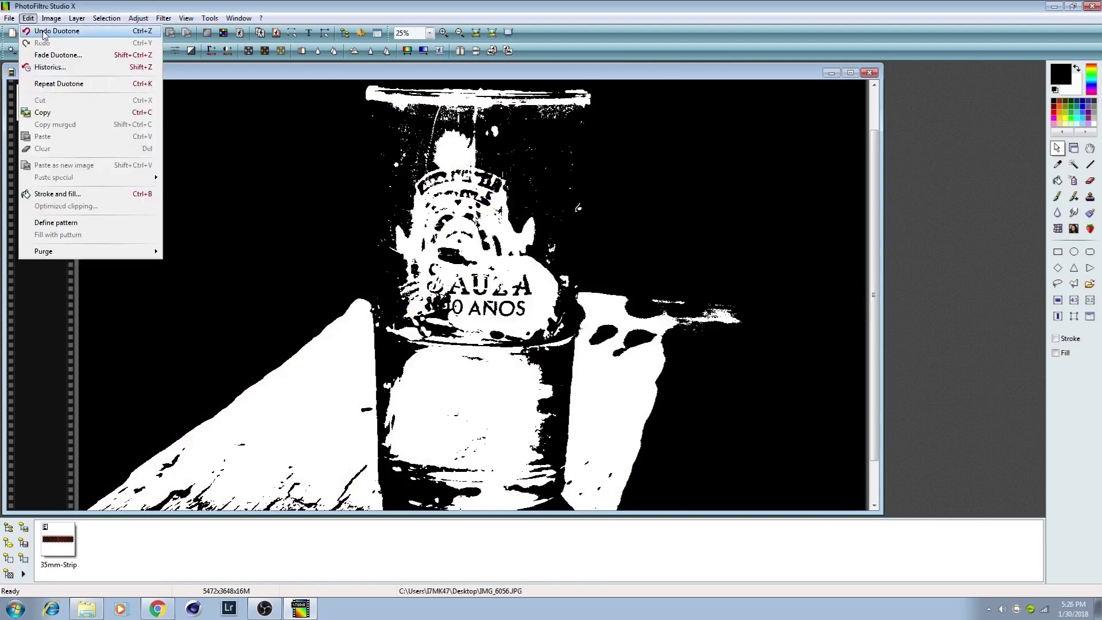
{"action": "left_click", "coordinate": [44, 32]}
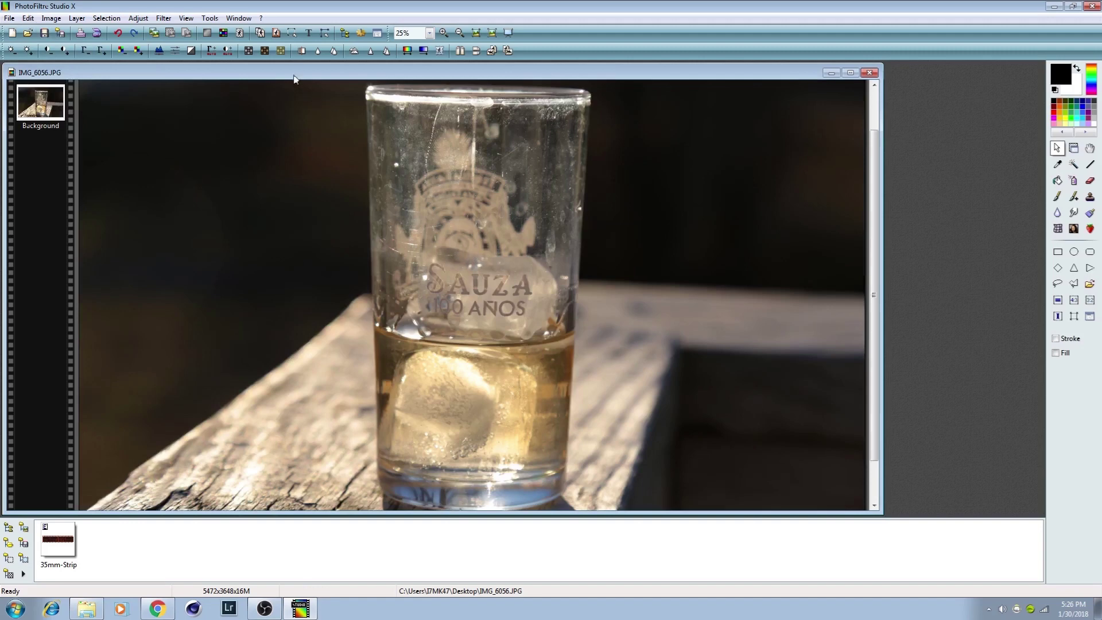
{"action": "left_click_drag", "start_coordinate": [334, 92], "coordinate": [565, 273]}
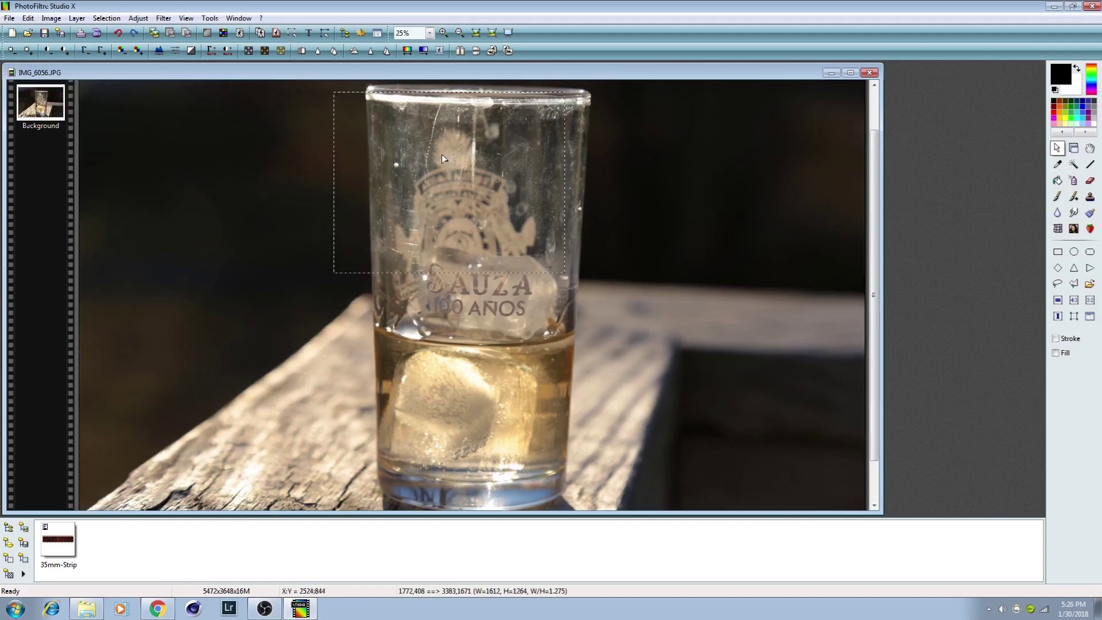
{"action": "left_click_drag", "start_coordinate": [456, 272], "coordinate": [474, 443]}
{"action": "left_click_drag", "start_coordinate": [565, 303], "coordinate": [640, 304]}
{"action": "left_click_drag", "start_coordinate": [528, 449], "coordinate": [527, 500]}
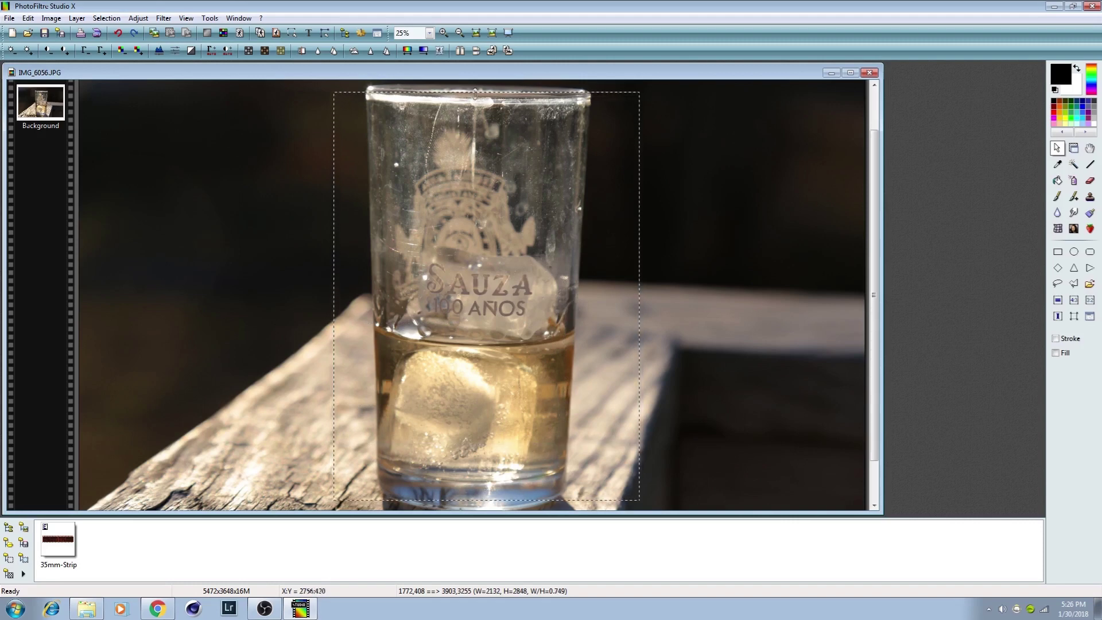
{"action": "left_click_drag", "start_coordinate": [475, 93], "coordinate": [472, 80]}
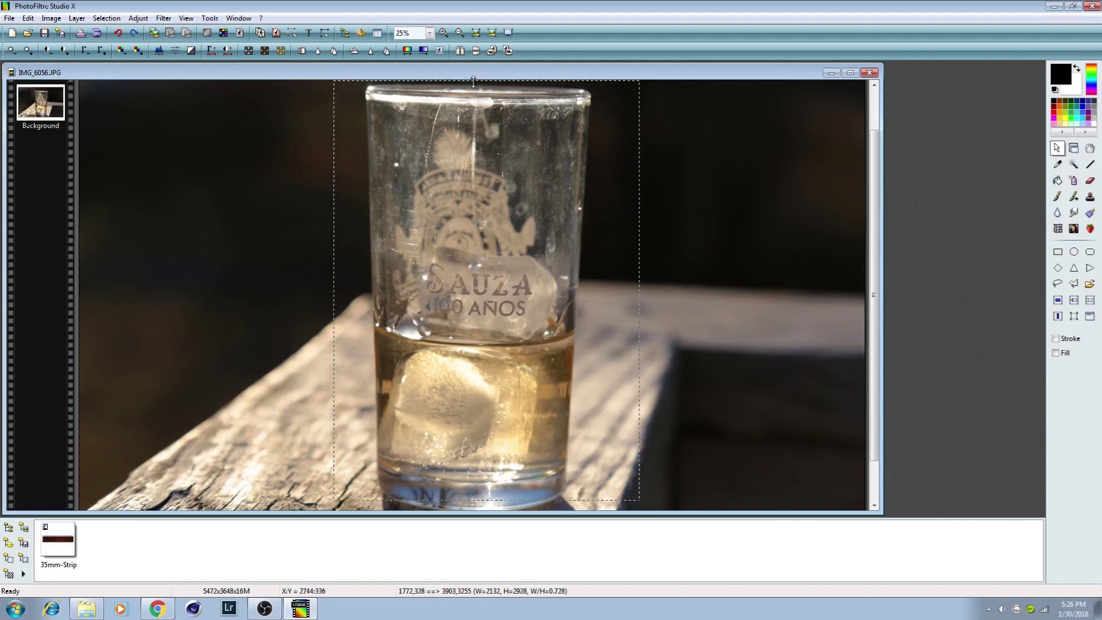
{"action": "right_click", "coordinate": [466, 187]}
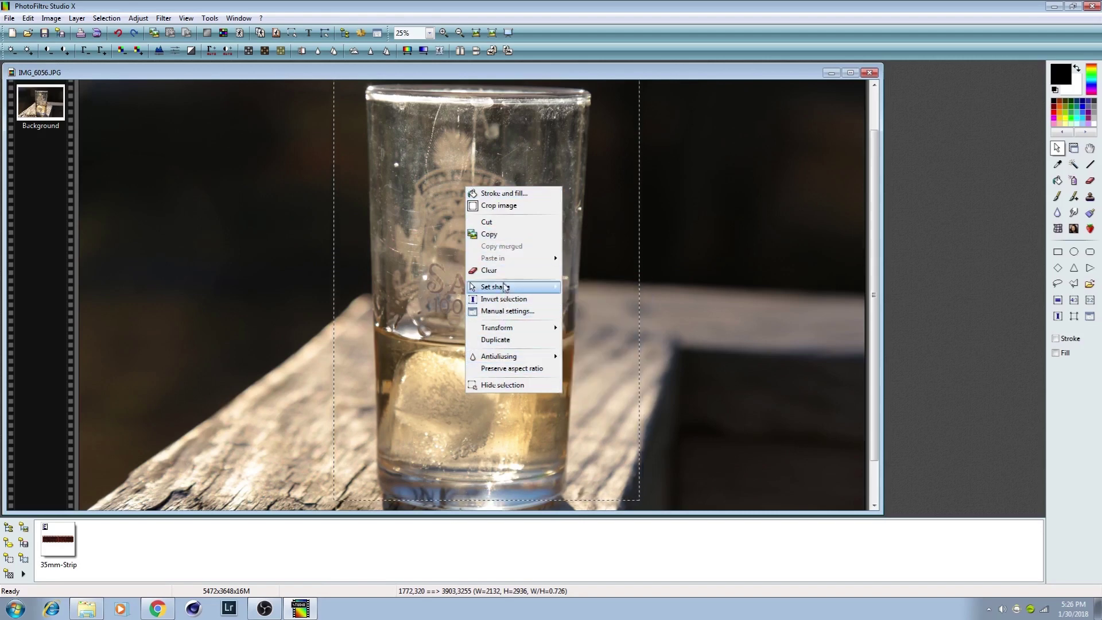
{"action": "left_click", "coordinate": [497, 206]}
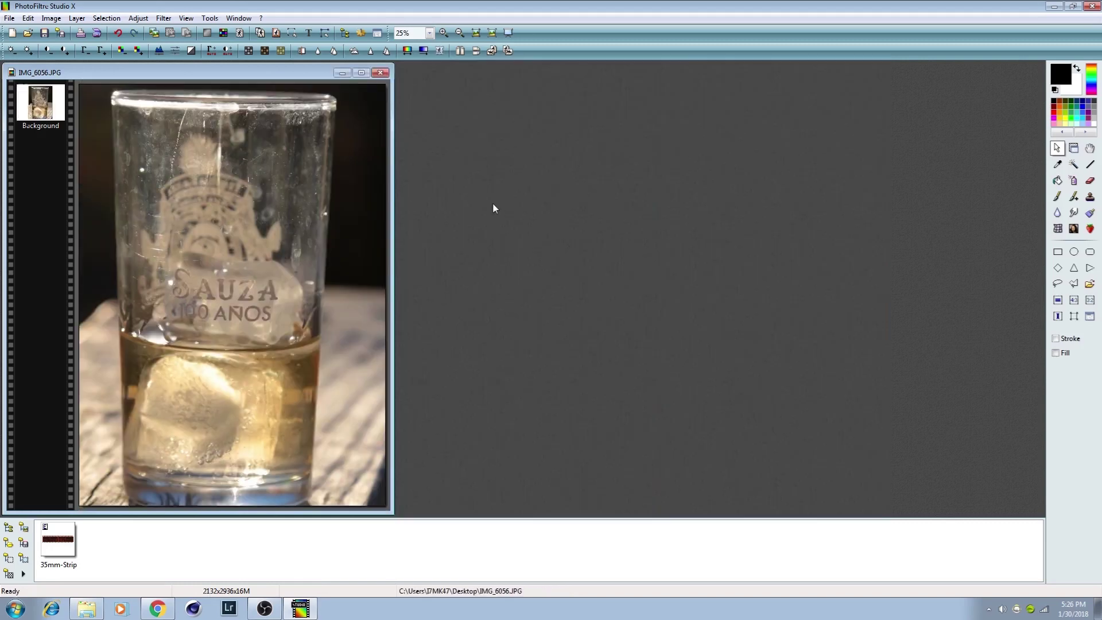
{"action": "left_click", "coordinate": [28, 17]}
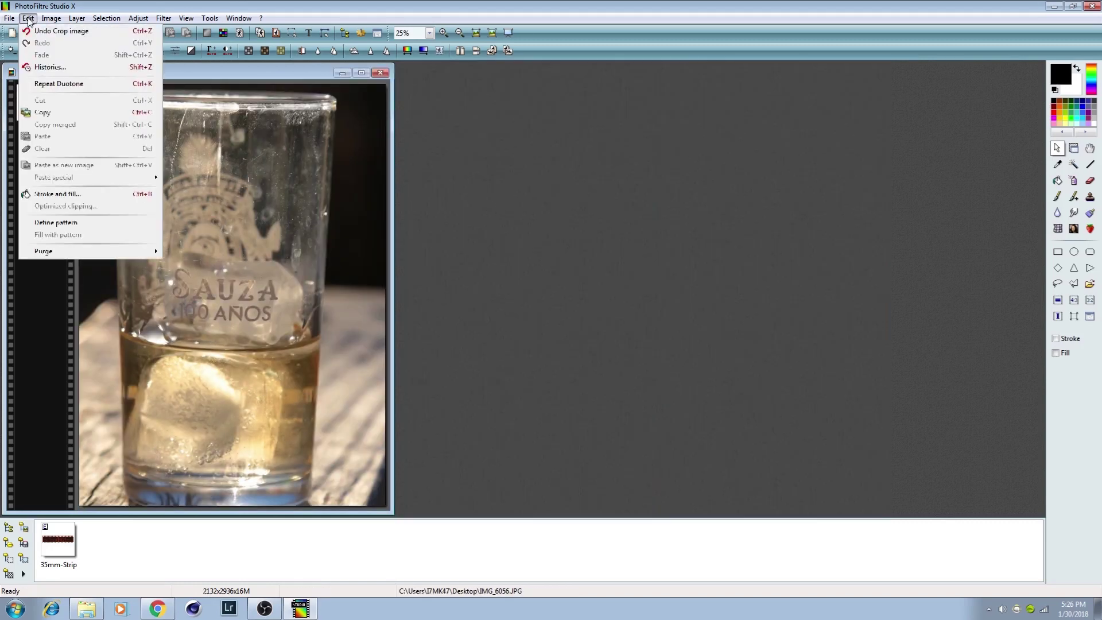
{"action": "left_click", "coordinate": [46, 29]}
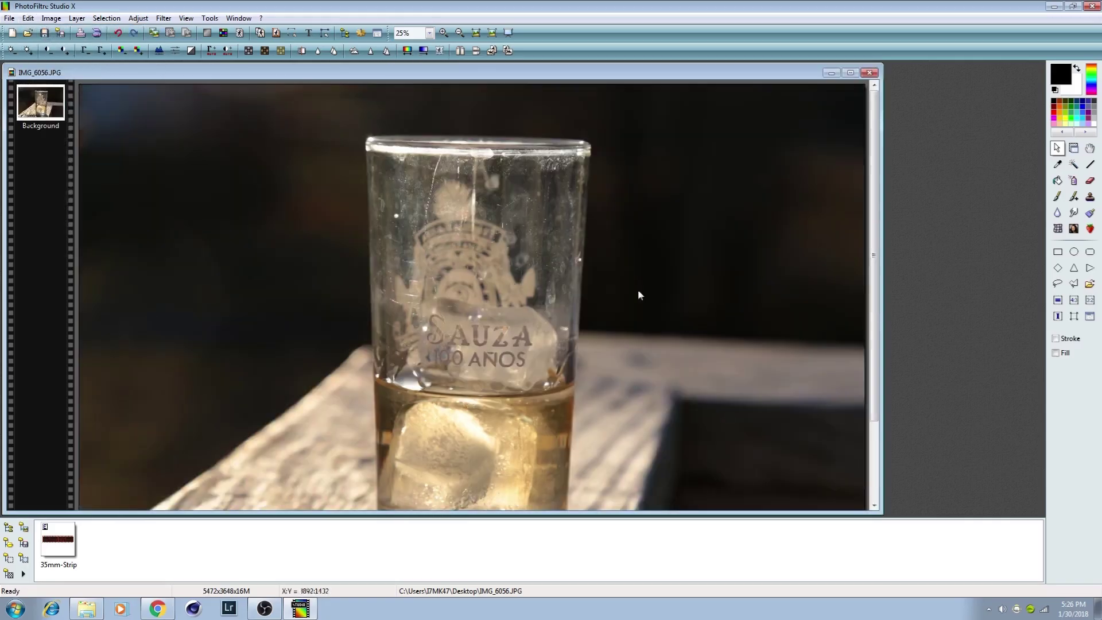
- Zoom the Sauza glass photo out to 10%, maximize its window, then restore it to floating
{"action": "left_click", "coordinate": [459, 33]}
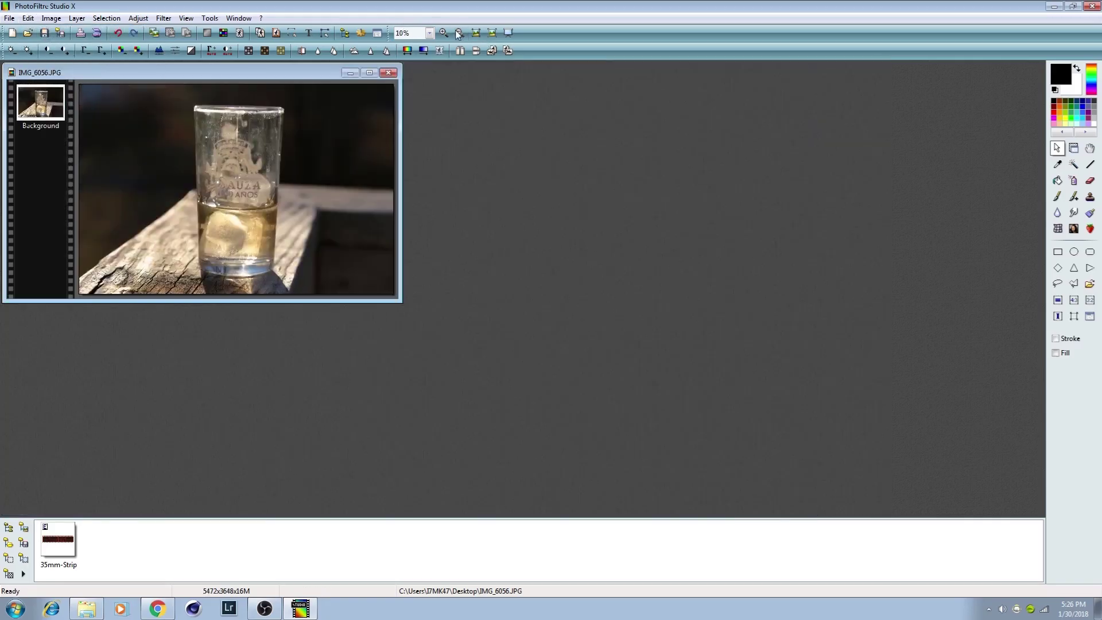
{"action": "left_click", "coordinate": [370, 73]}
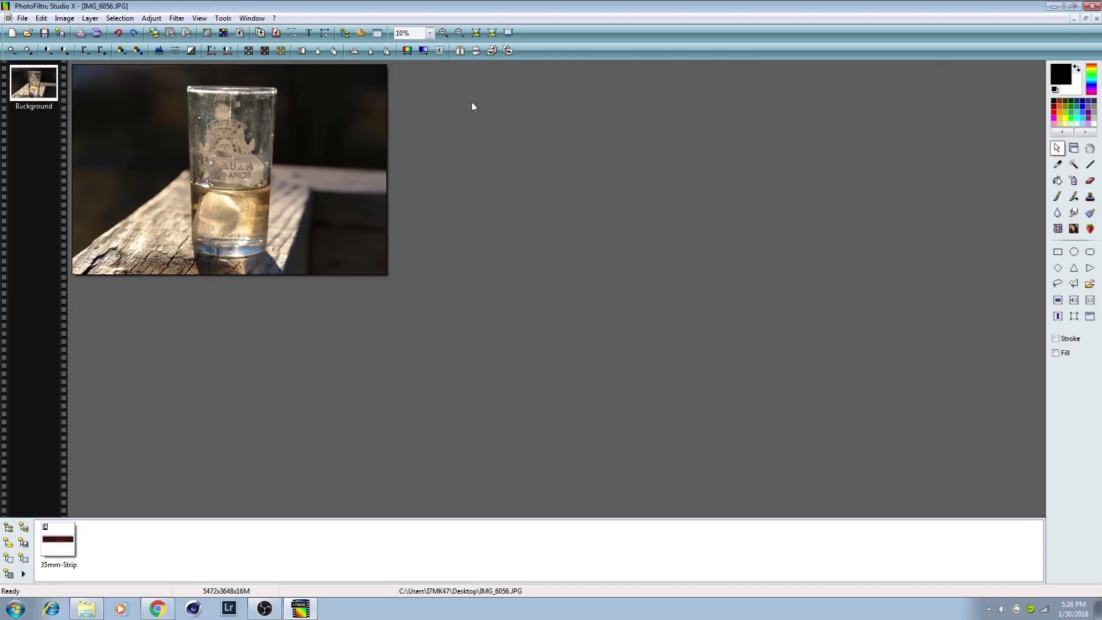
{"action": "left_click", "coordinate": [1087, 19]}
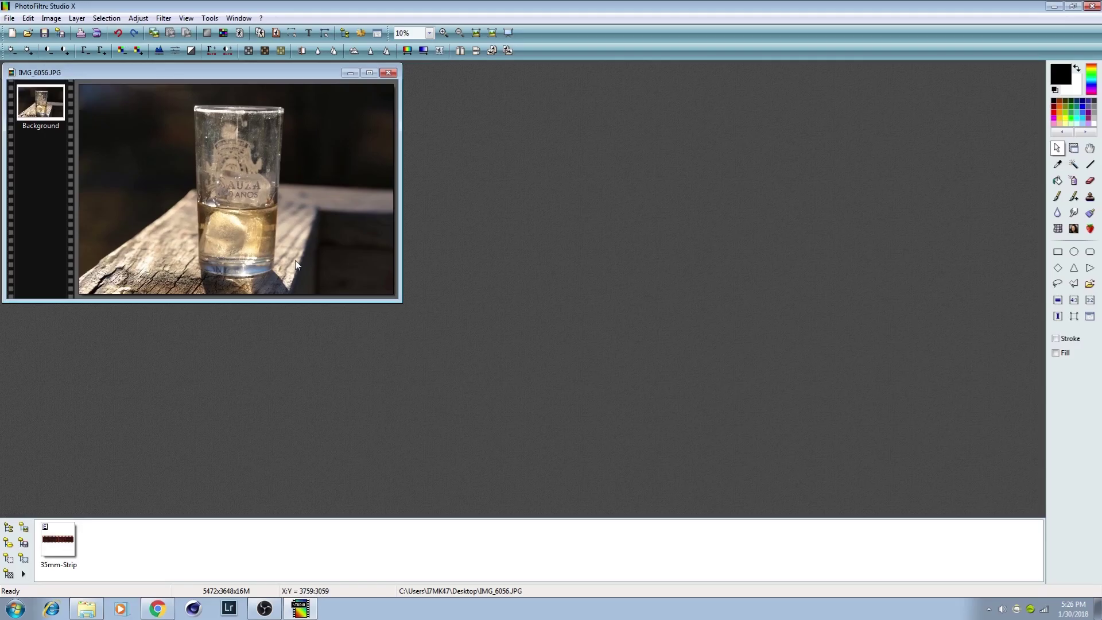